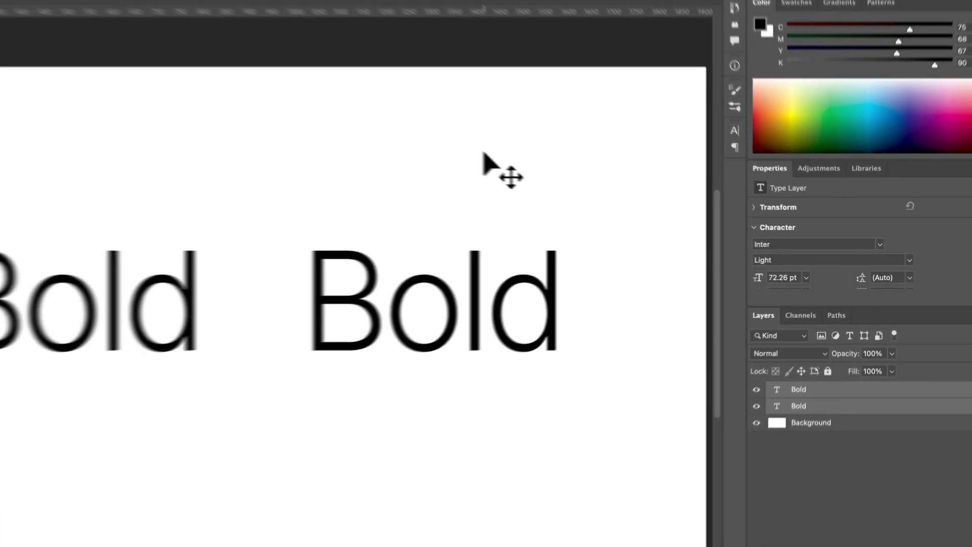
Select the top 'Bold' layer and switch to the Horizontal Type tool.
left_click(801, 414)
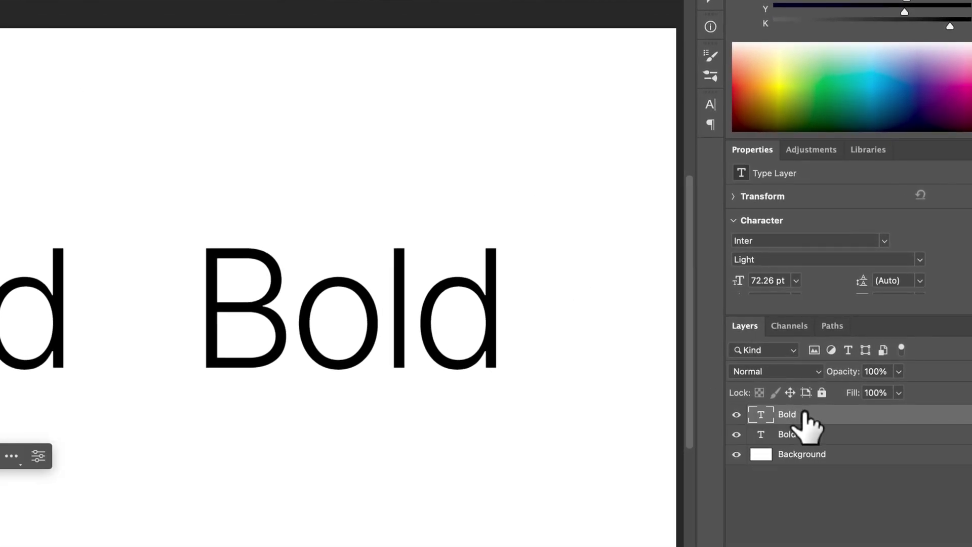
key("t")
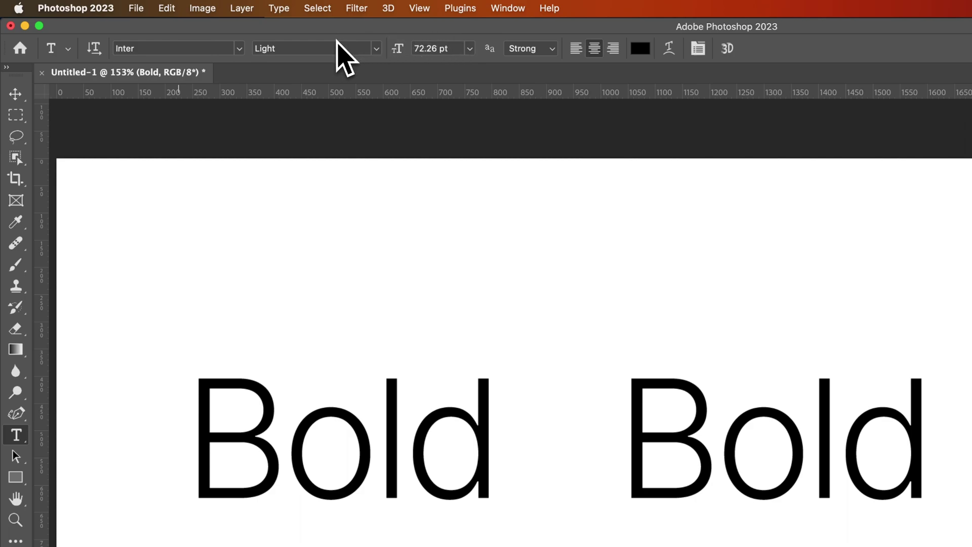
left_click(378, 47)
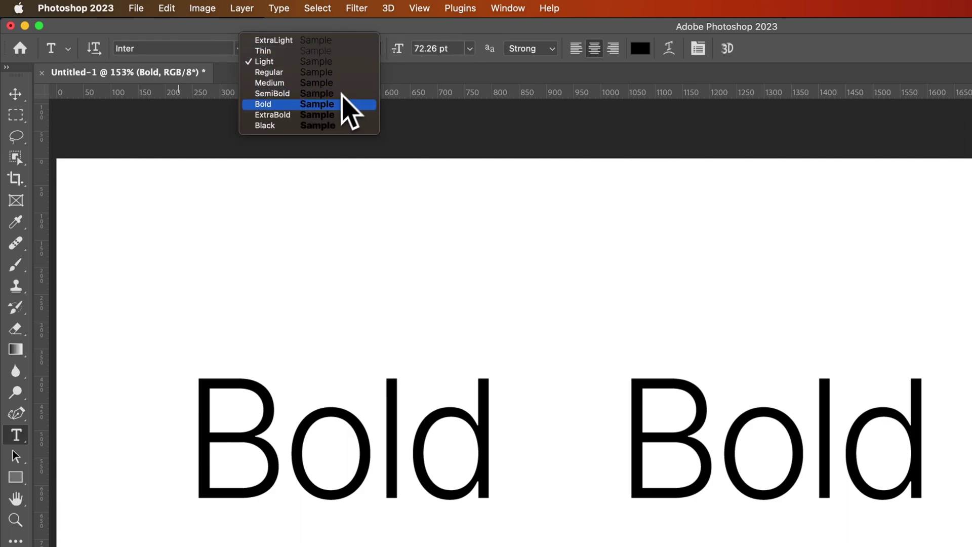
left_click(324, 118)
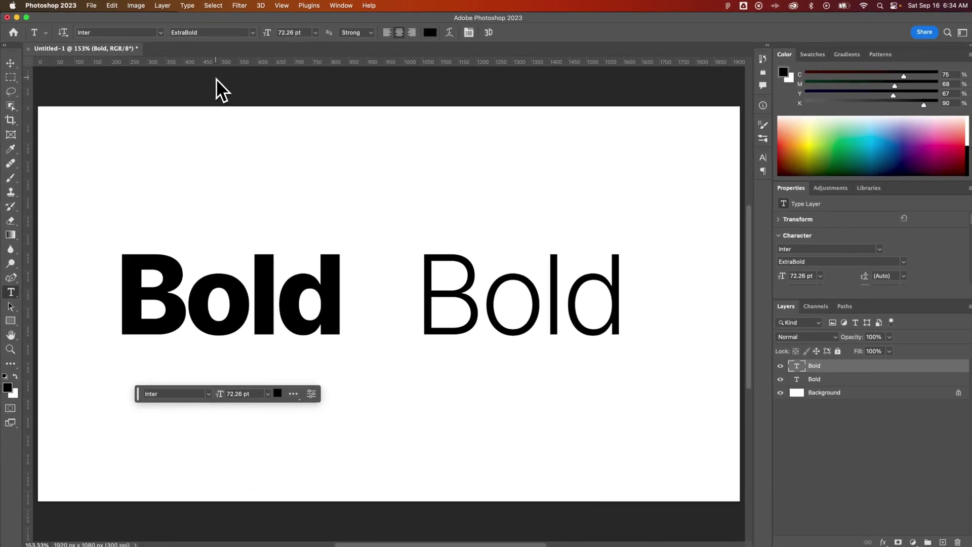
key("super+z")
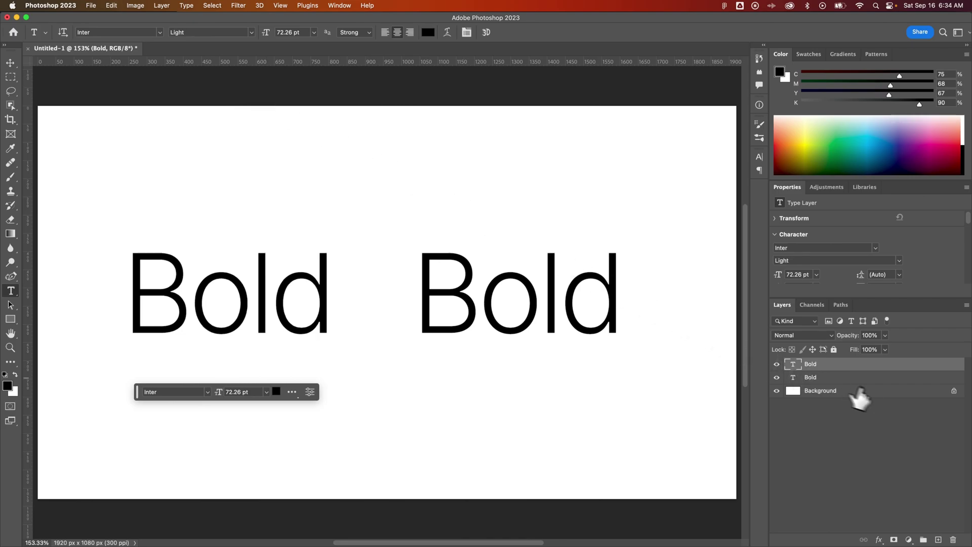
Select both 'Bold' layers and change their font from Inter Light to Myriad Pro Regular.
left_click(852, 379, "shift")
left_click(117, 31)
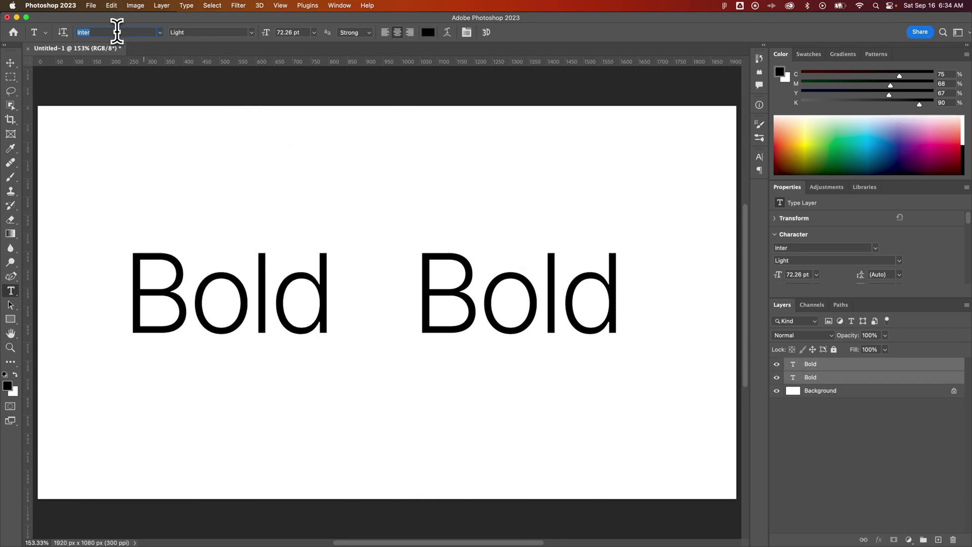
type("myra")
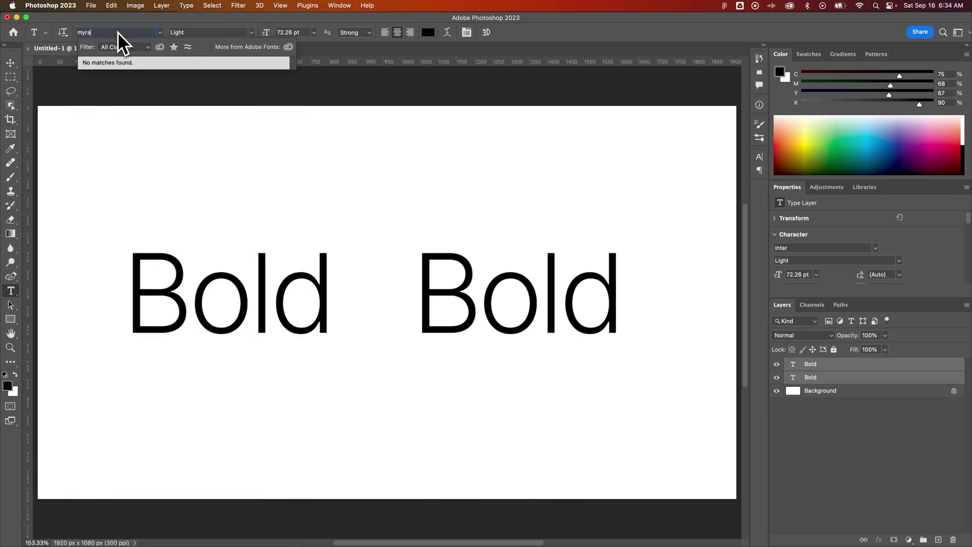
key("BackSpace")
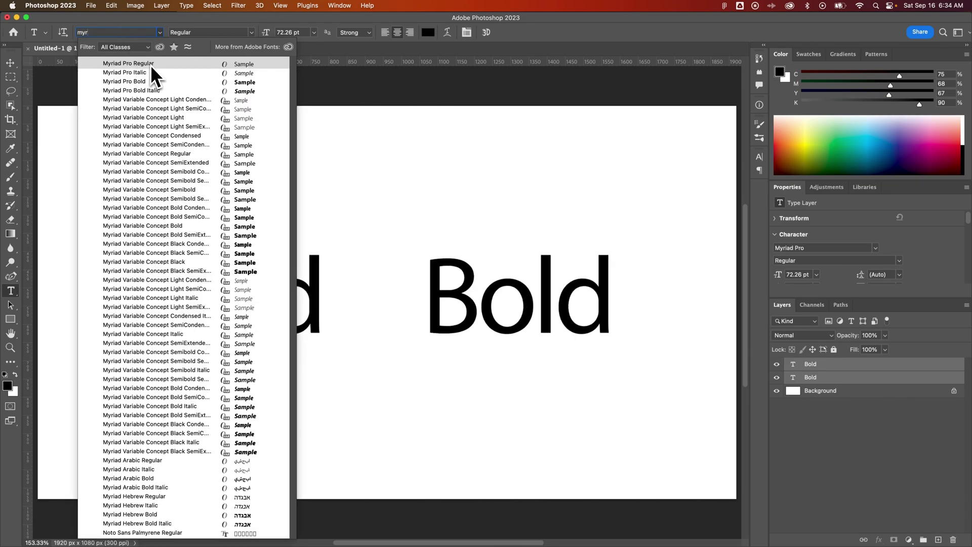
left_click(147, 63)
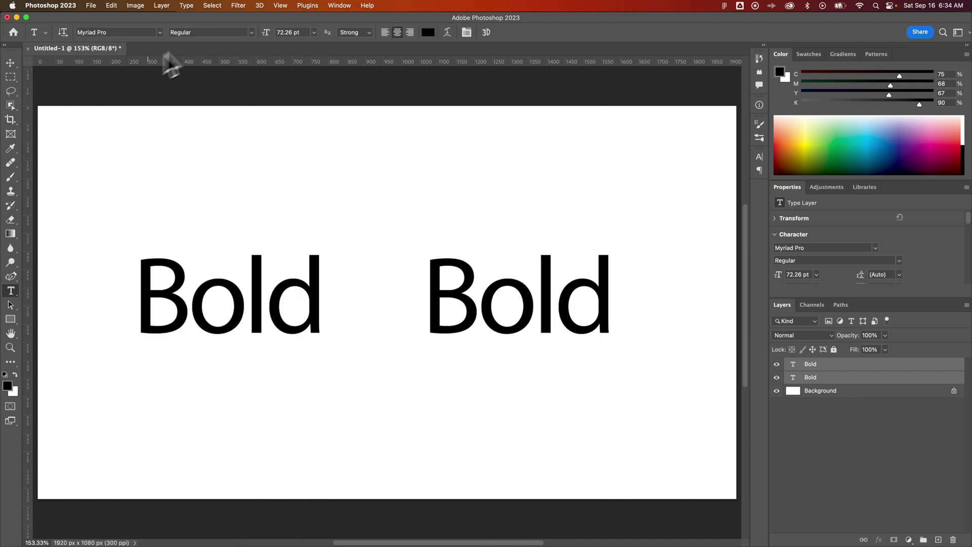
left_click(251, 32)
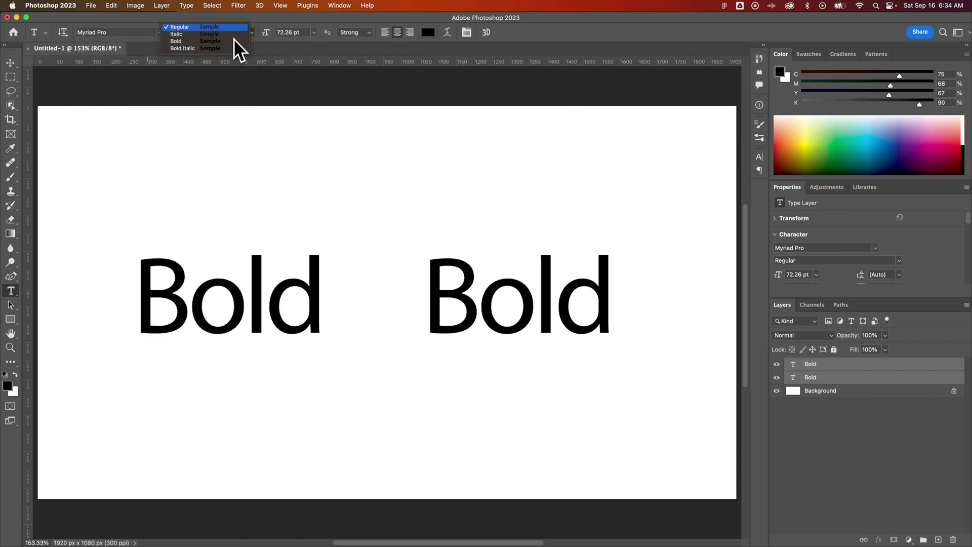
left_click(242, 26)
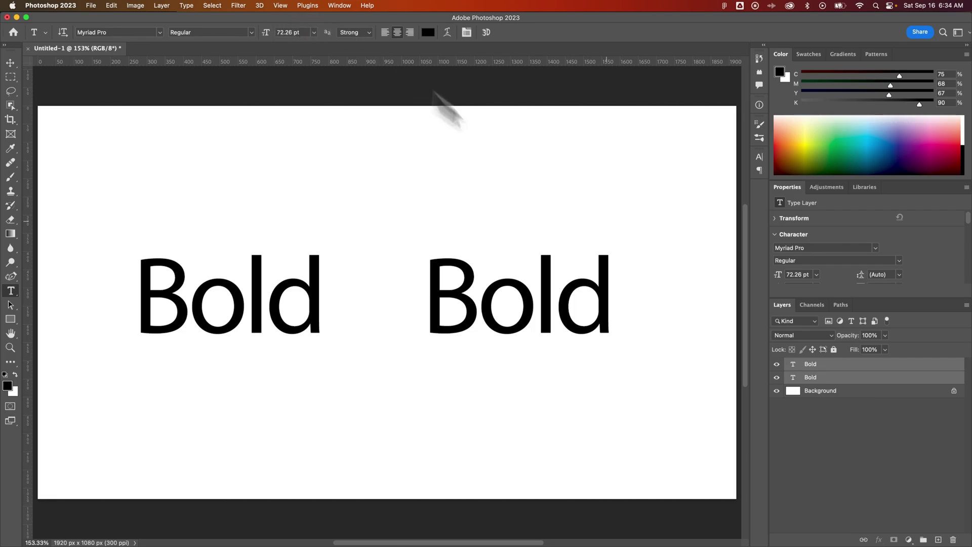
left_click(842, 364)
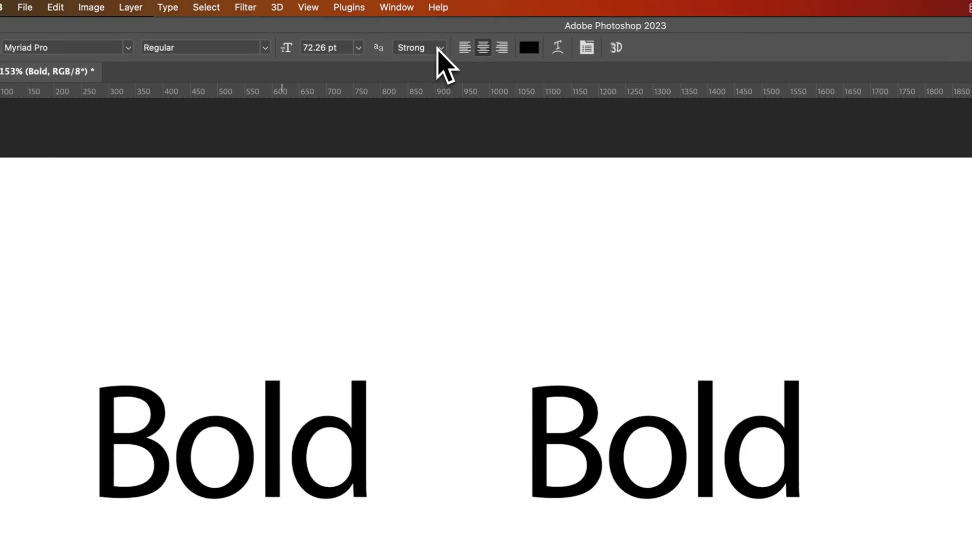
left_click(439, 49)
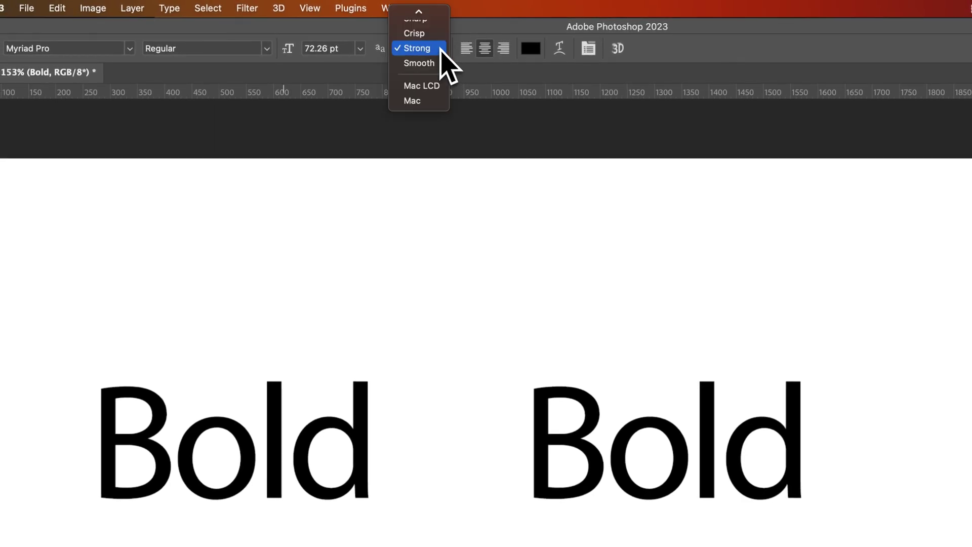
left_click(440, 49)
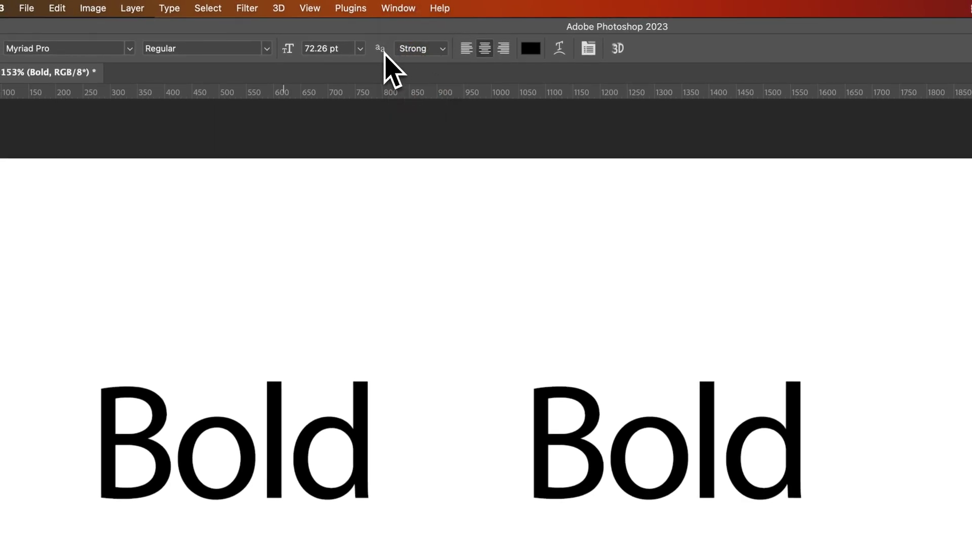
left_click(414, 51)
mouse_move(419, 13)
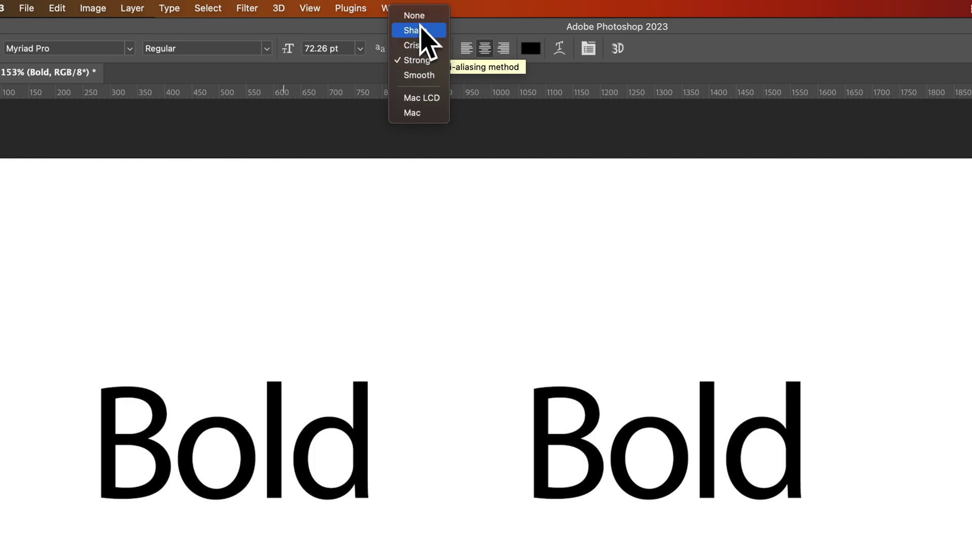
left_click(420, 17)
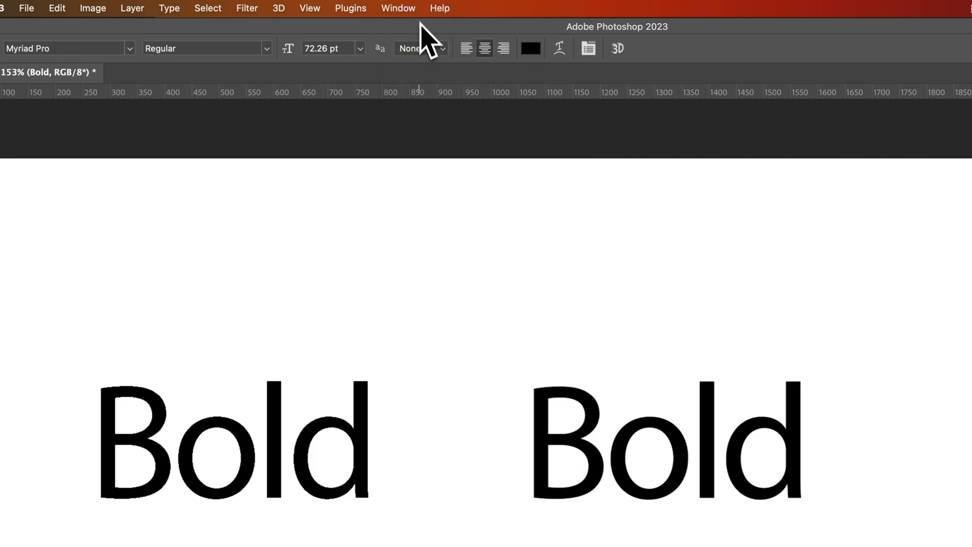
left_click(421, 50)
left_click(423, 63)
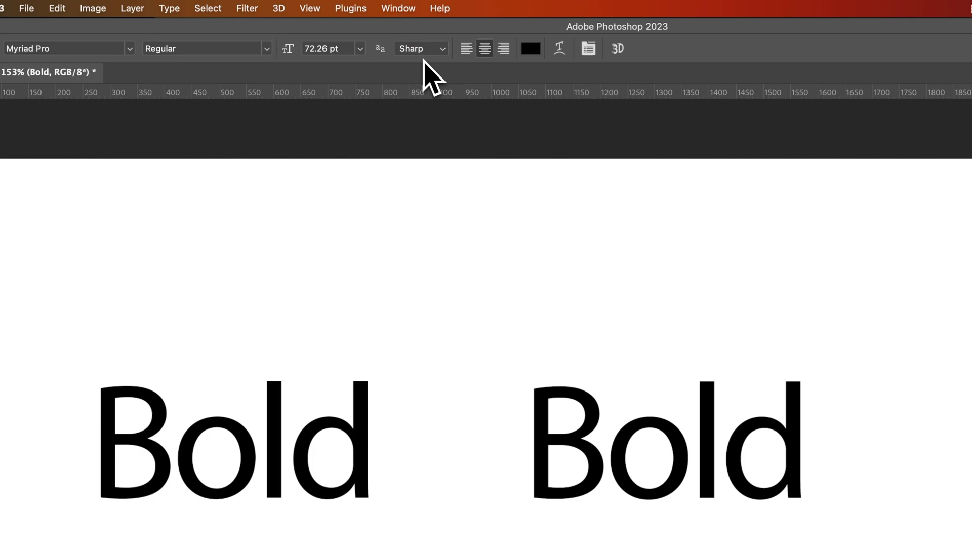
left_click(424, 55)
left_click(425, 92)
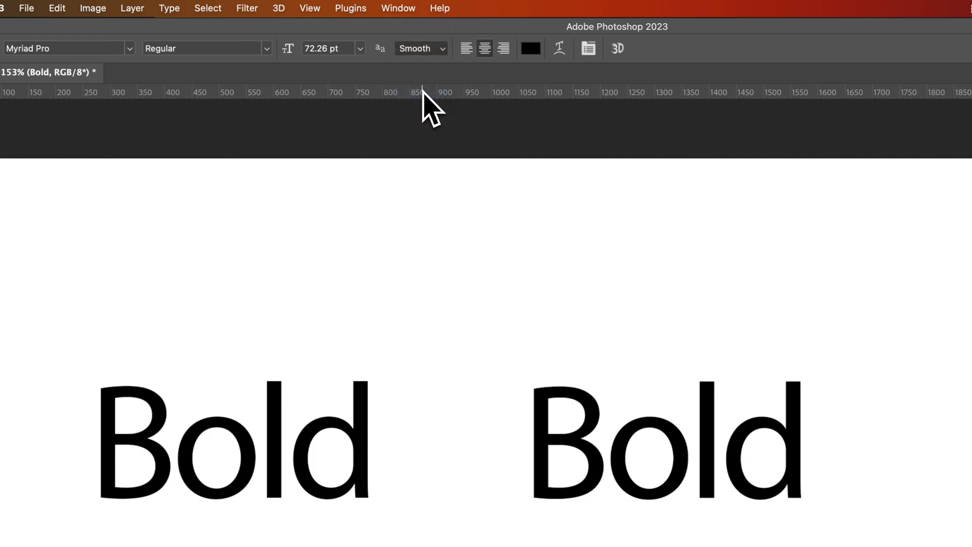
left_click(424, 50)
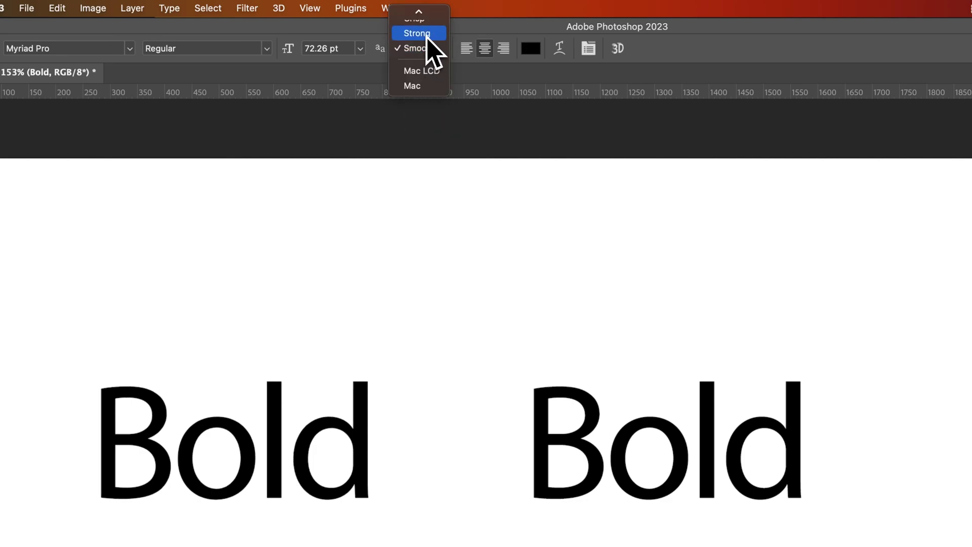
left_click(425, 35)
left_click(427, 46)
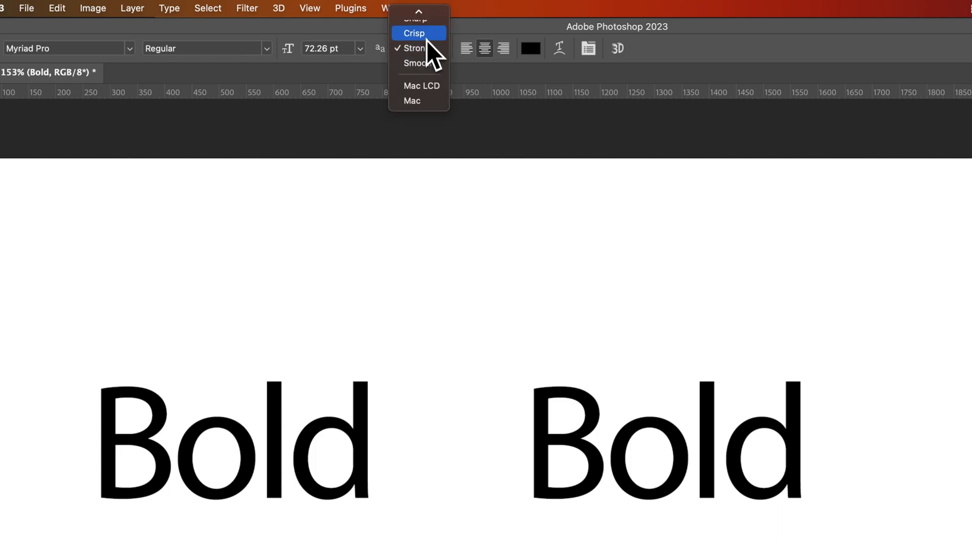
left_click(426, 34)
left_click(425, 52)
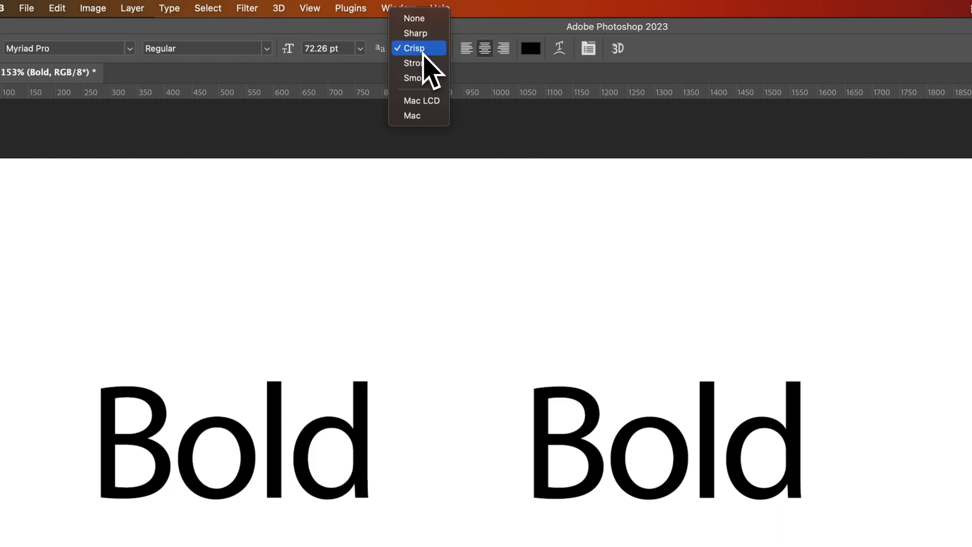
left_click(423, 63)
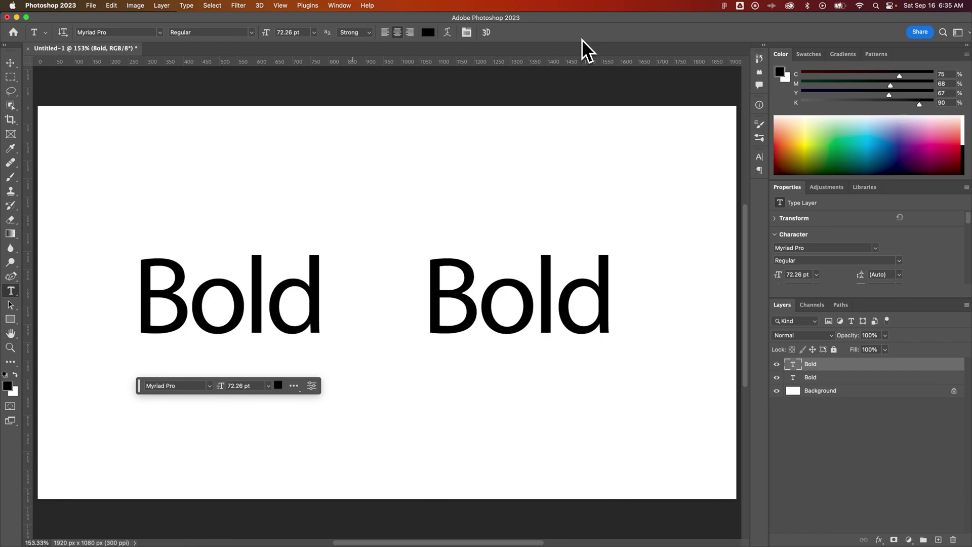
left_click(339, 6)
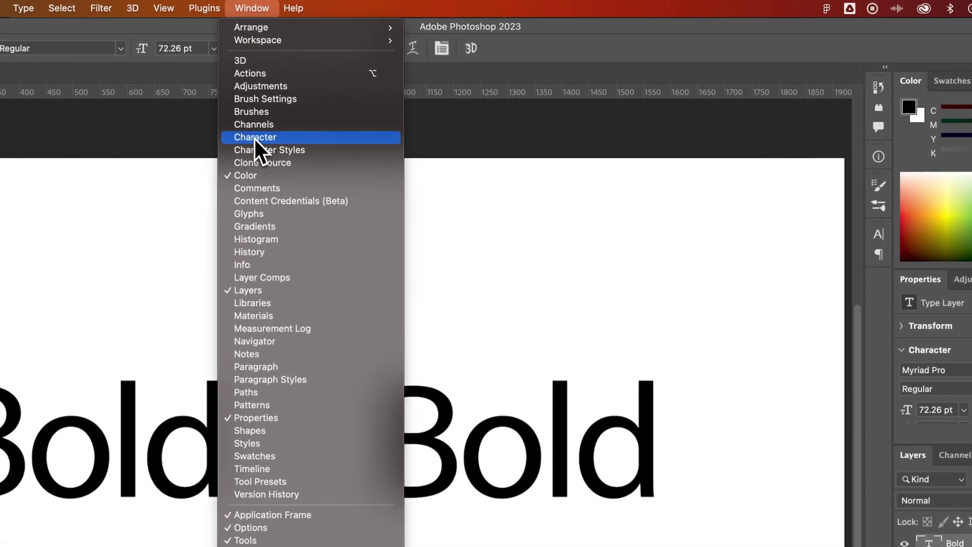
left_click(342, 92)
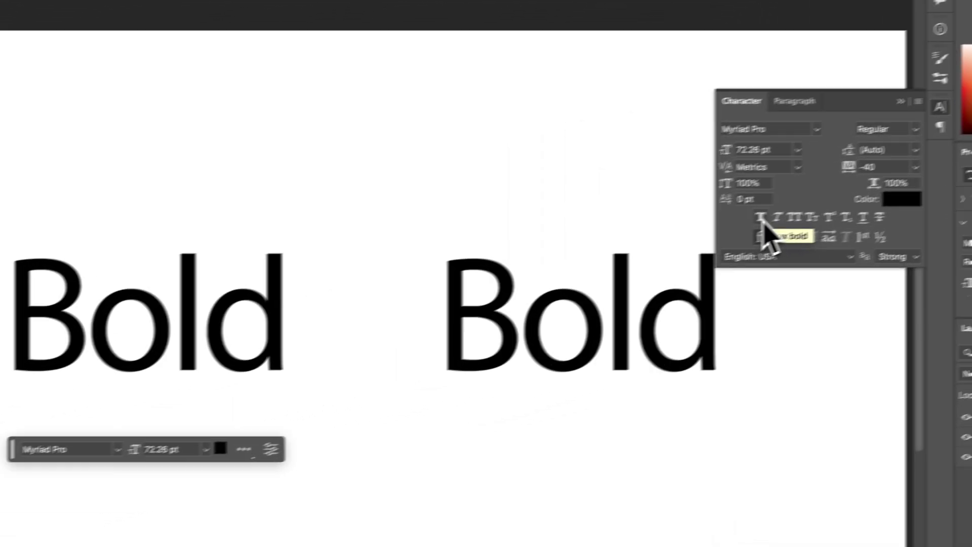
left_click(533, 280)
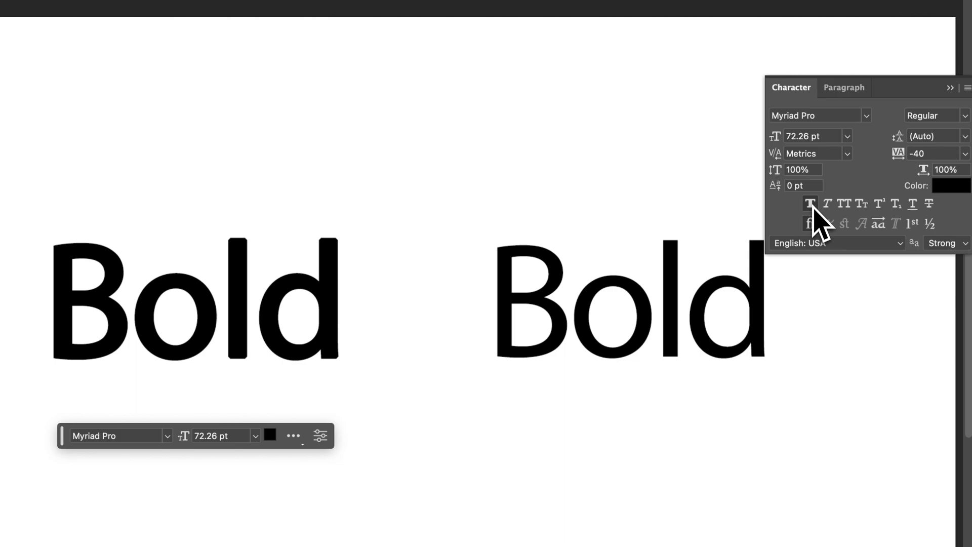
left_click(810, 204)
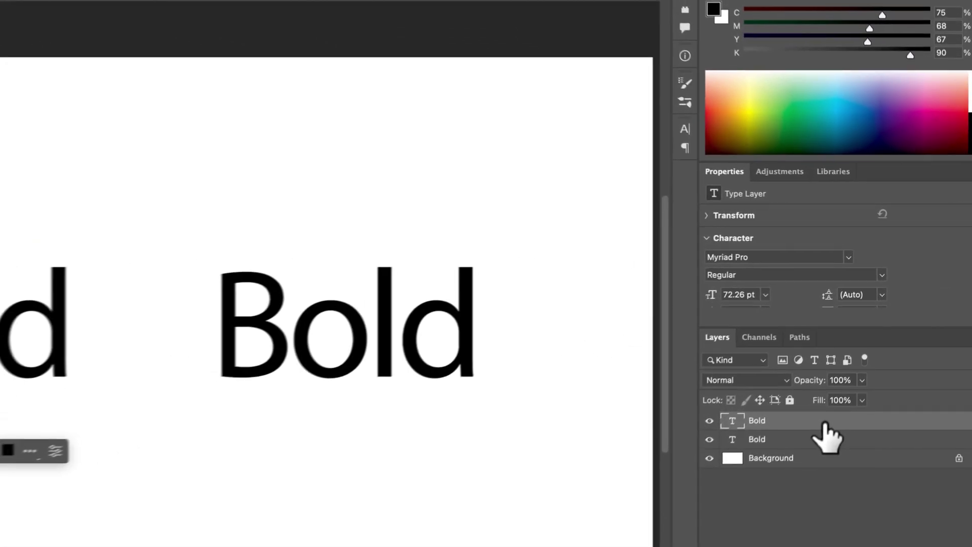
Add a 13 px outside Stroke to the top 'Bold' layer, sampling black from the text.
double_click(833, 421)
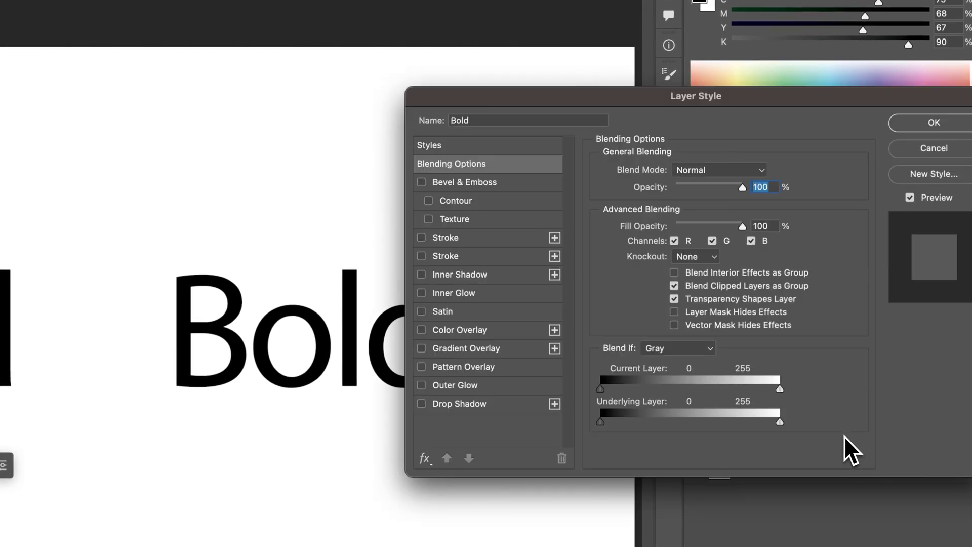
left_click_drag(615, 98, 545, 87)
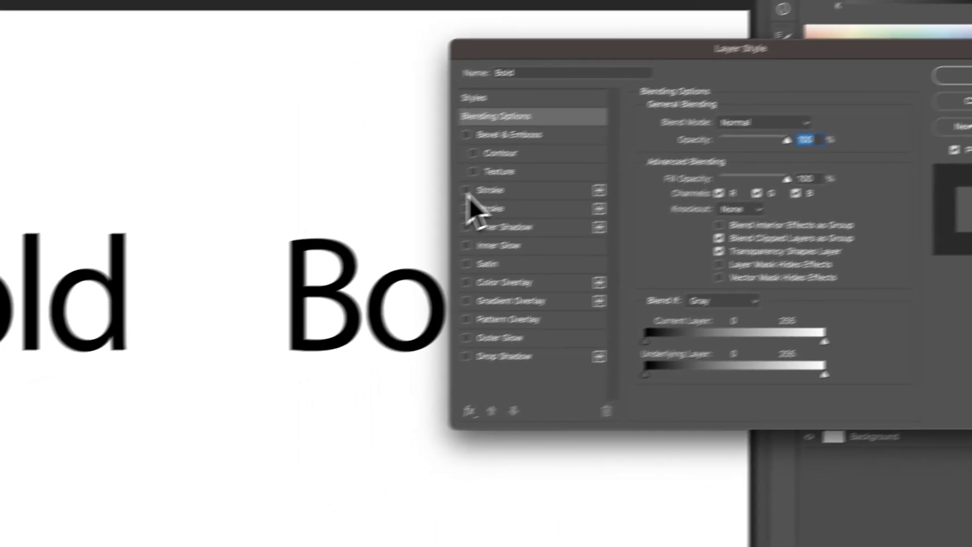
left_click(352, 227)
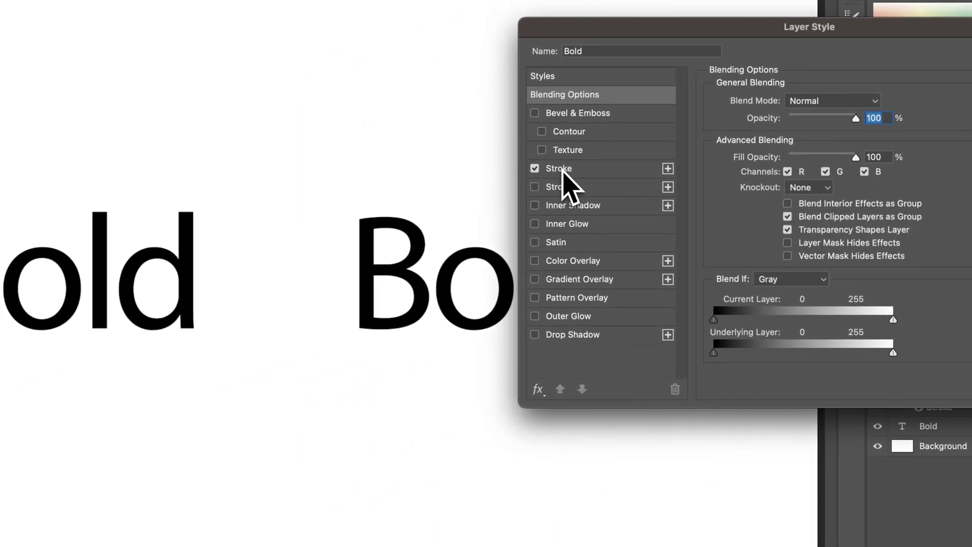
left_click(569, 172)
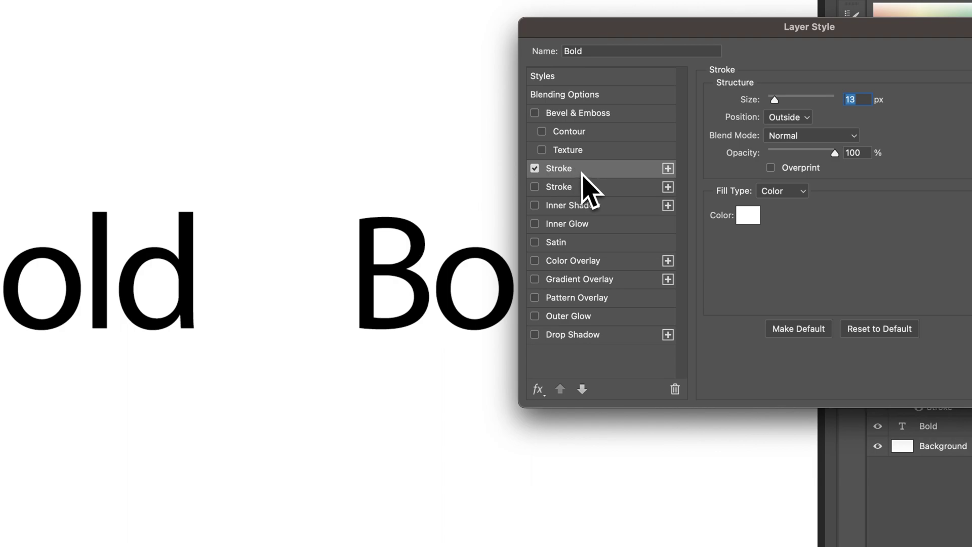
left_click(748, 214)
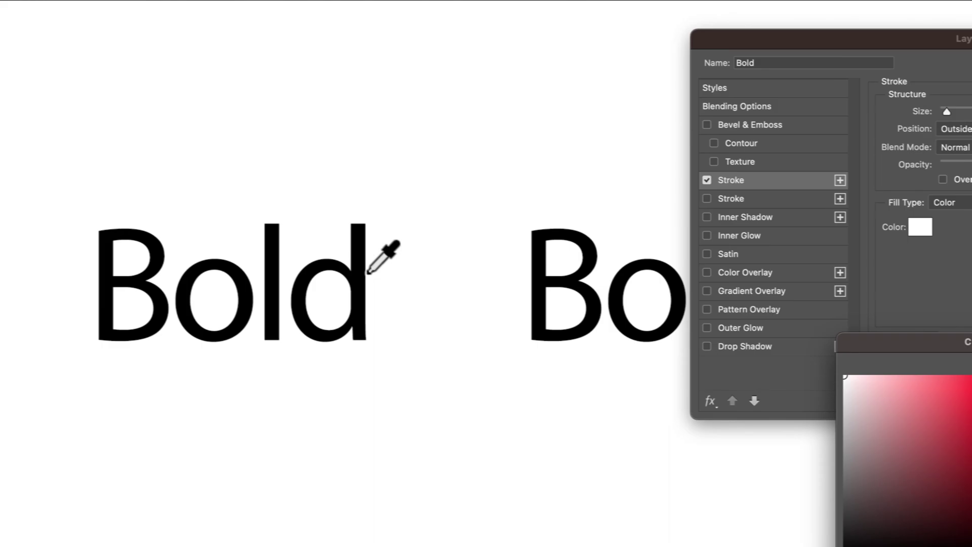
left_click(377, 264)
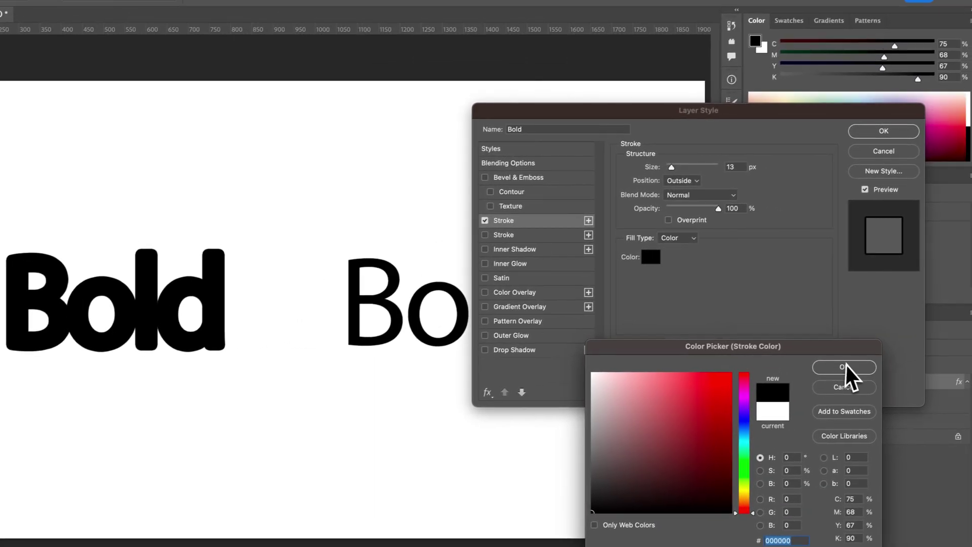
left_click(921, 355)
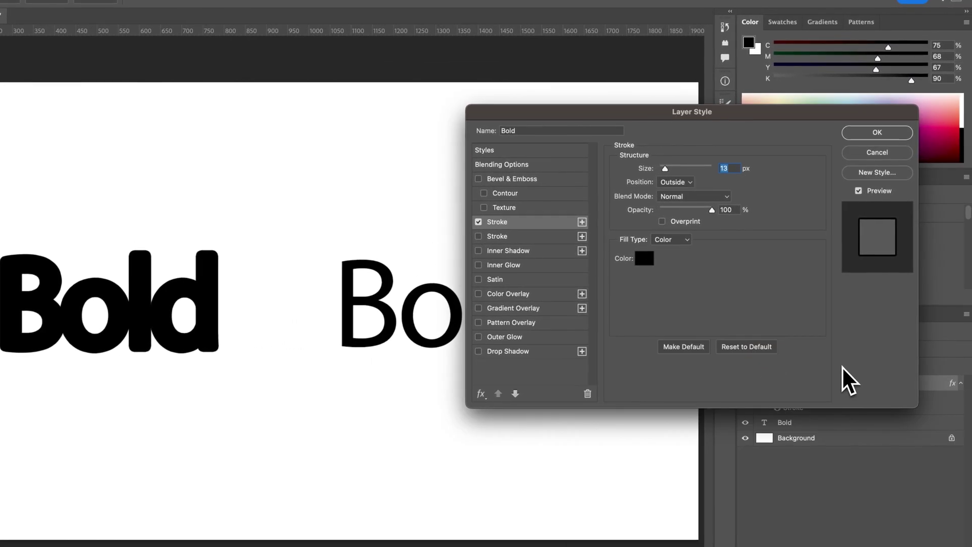
Keep the stroke Outside, set its size to 6 px, and apply the layer style.
left_click(666, 183)
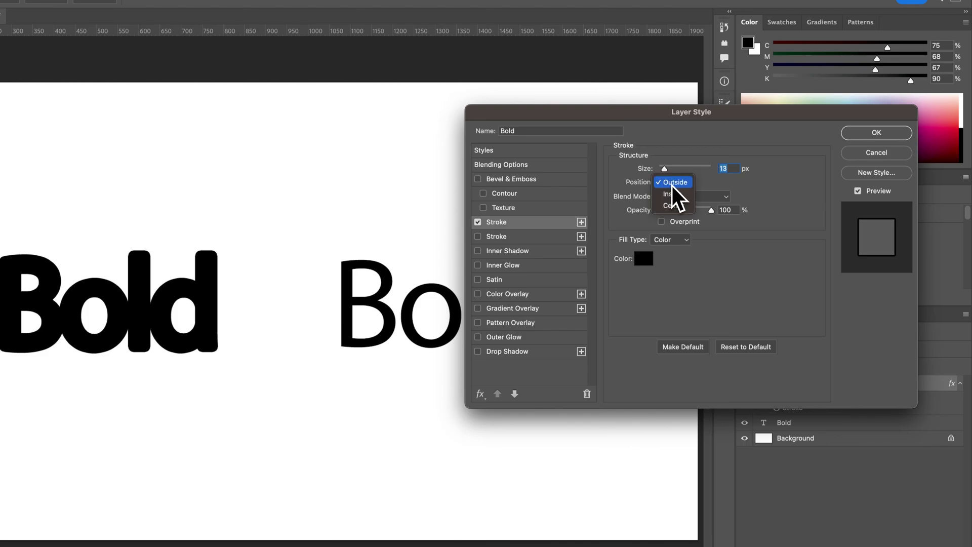
left_click(668, 182)
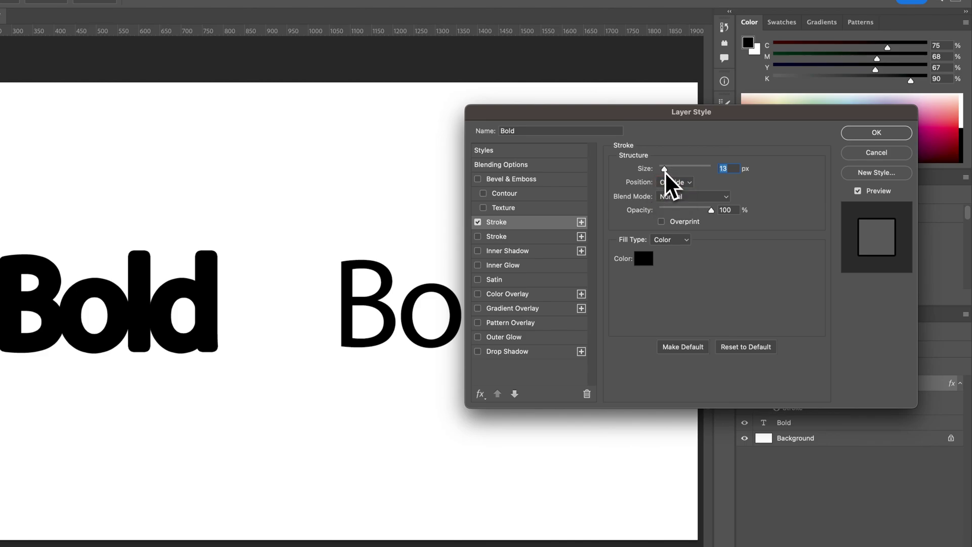
left_click_drag(664, 169, 658, 172)
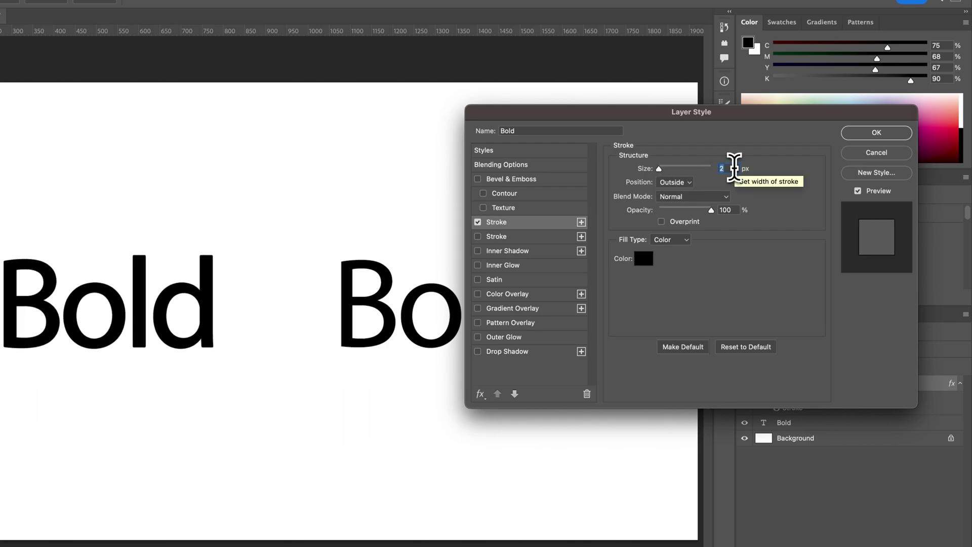
key("Up")
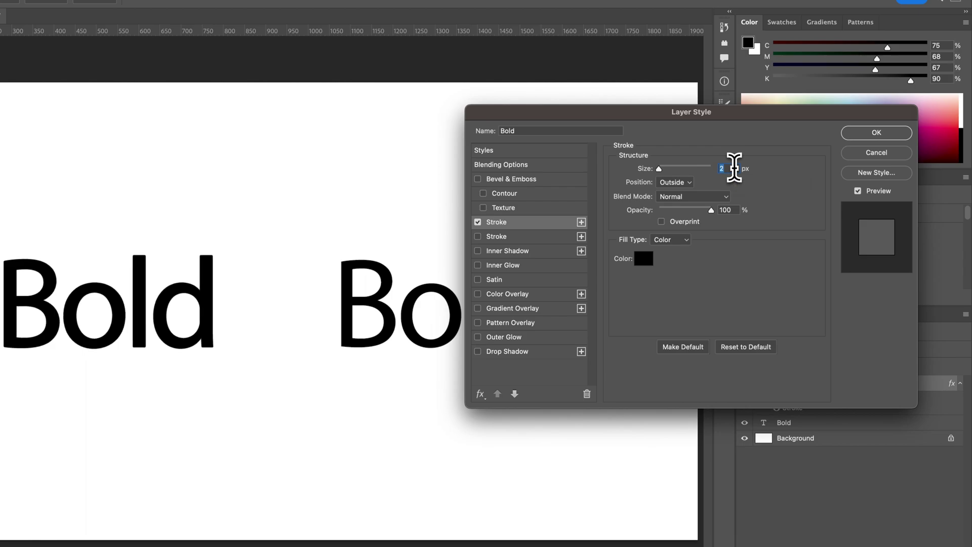
key("Up")
key("Up")
key("Up")
key("Up")
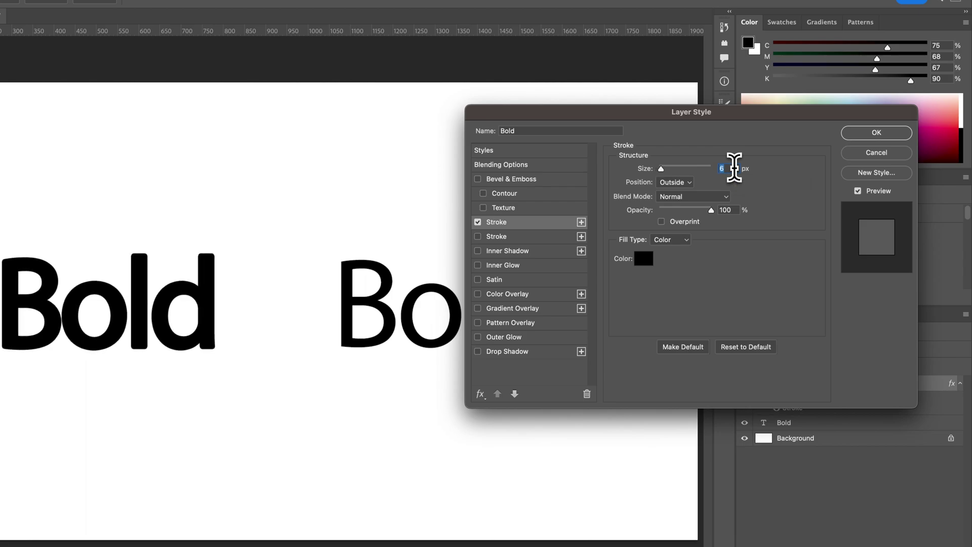
key("Up")
key("Up")
key("Down")
key("Down")
key("Down")
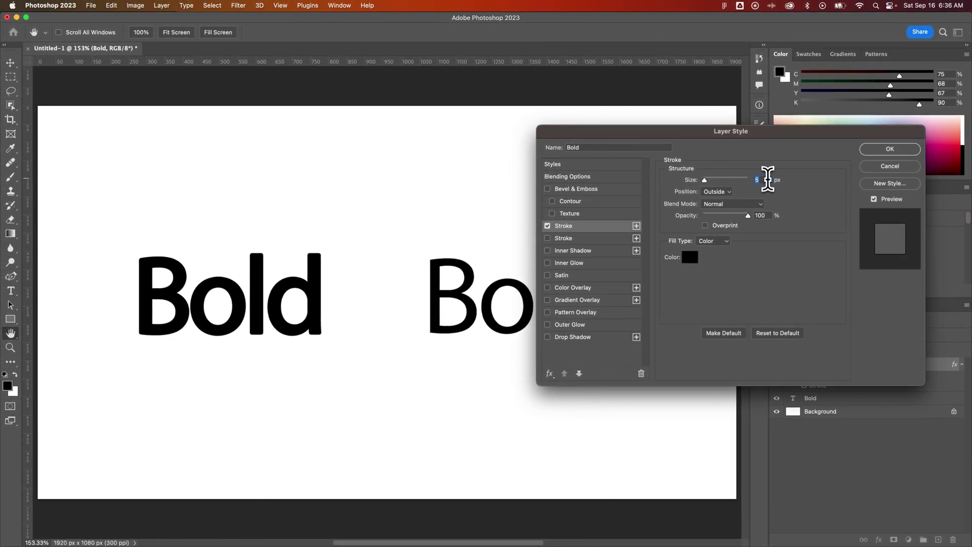
key("Up")
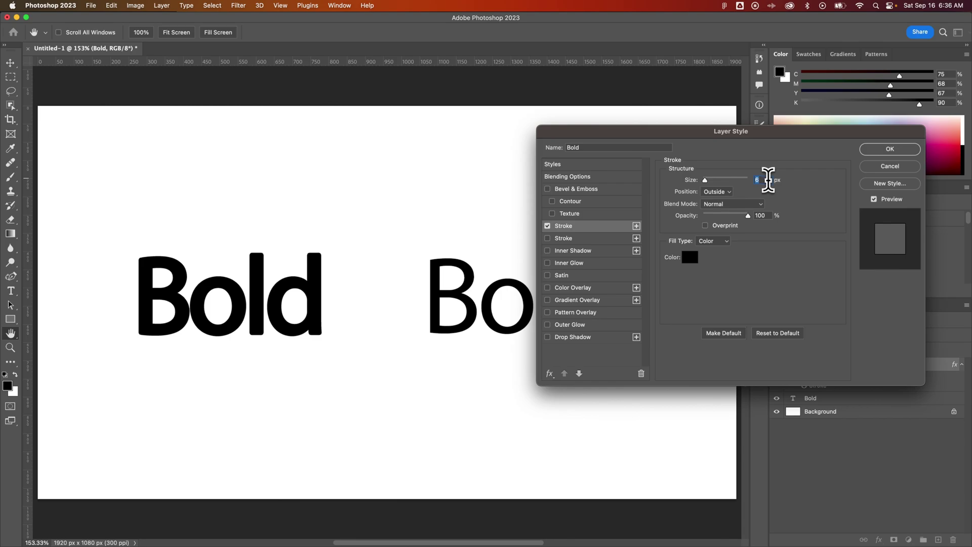
left_click(889, 149)
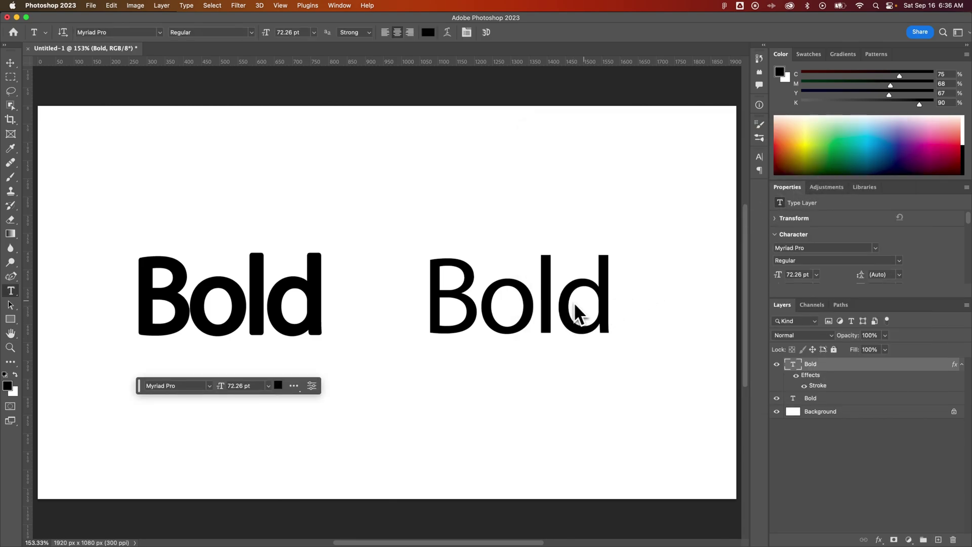
Apply Faux Bold to the lower 'Bold' layer from the Character panel.
left_click(836, 400)
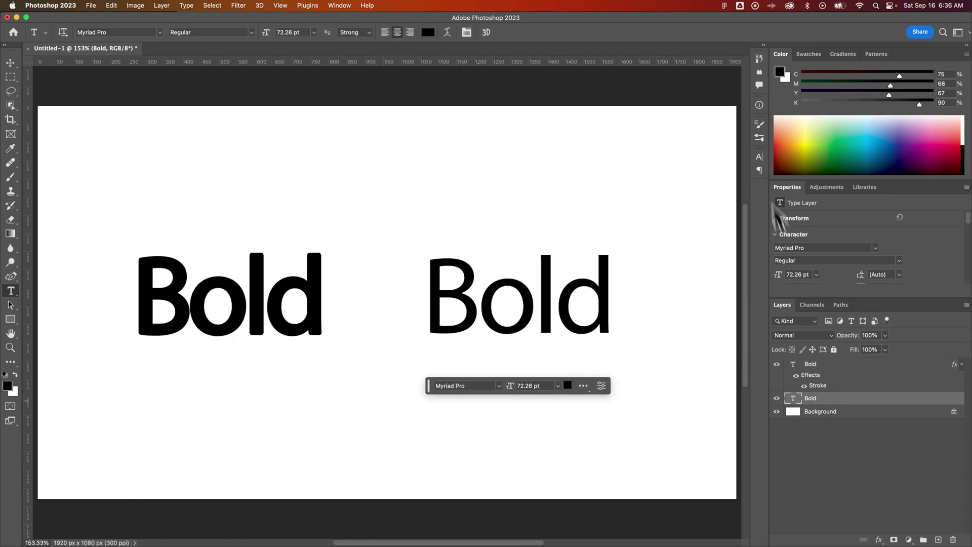
left_click(759, 157)
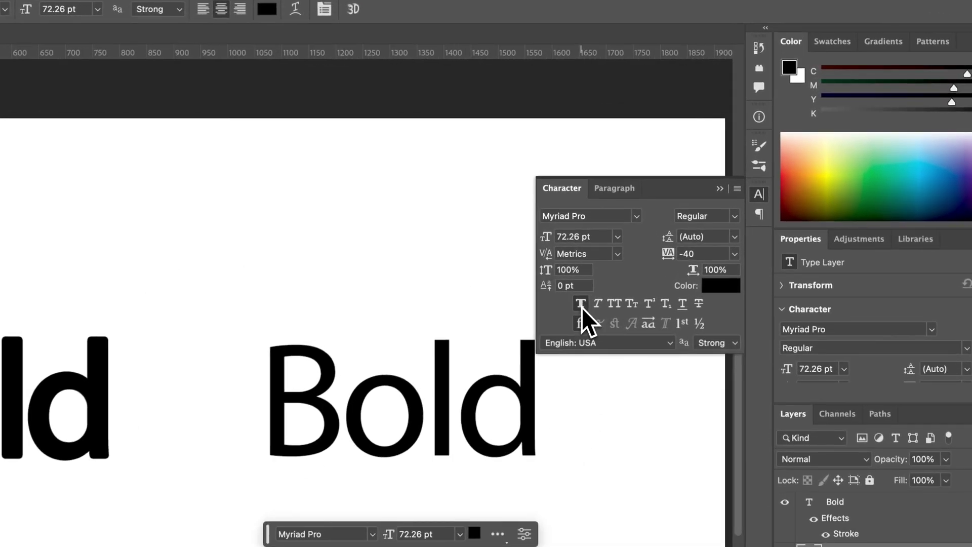
left_click(639, 230)
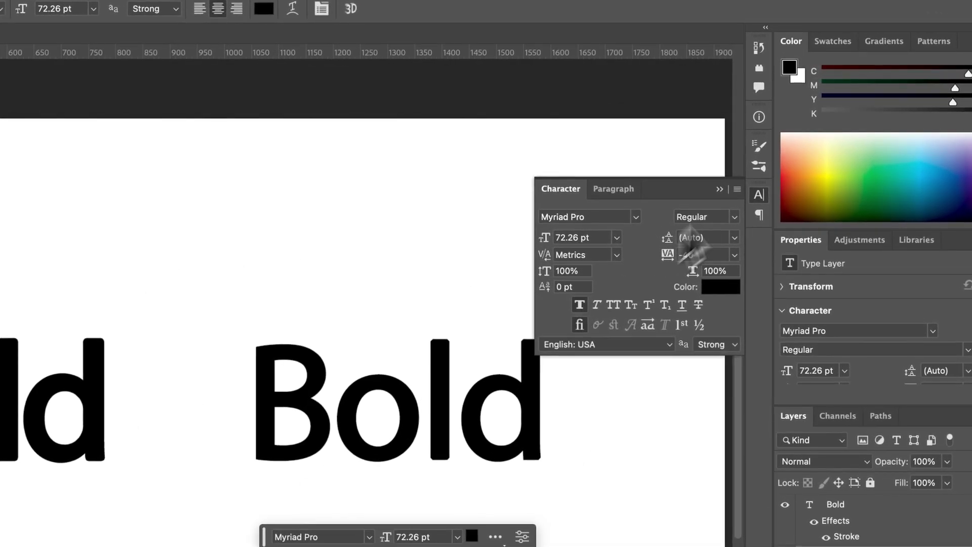
left_click(719, 189)
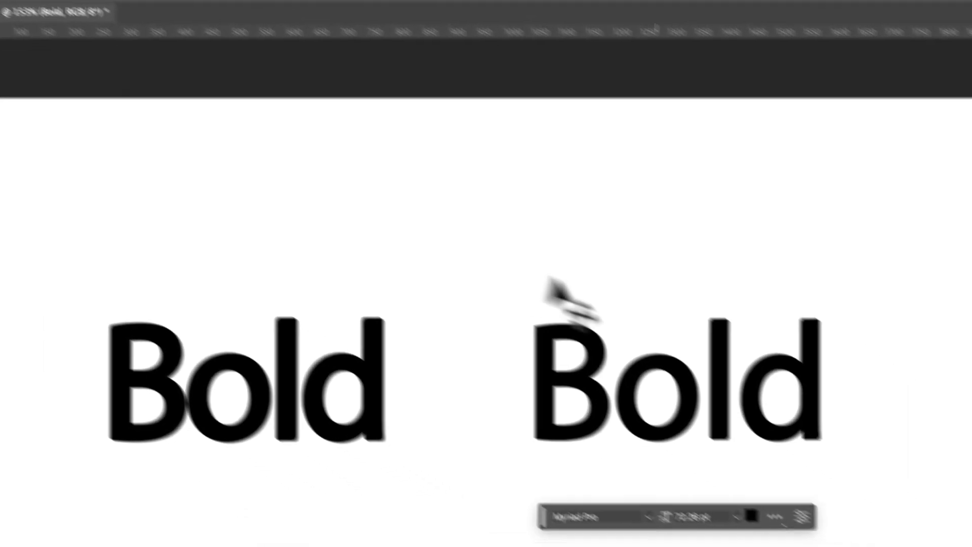
Drag the right 'Bold' over the left one and zoom in on the letter stems.
left_click_drag(854, 412, 457, 416)
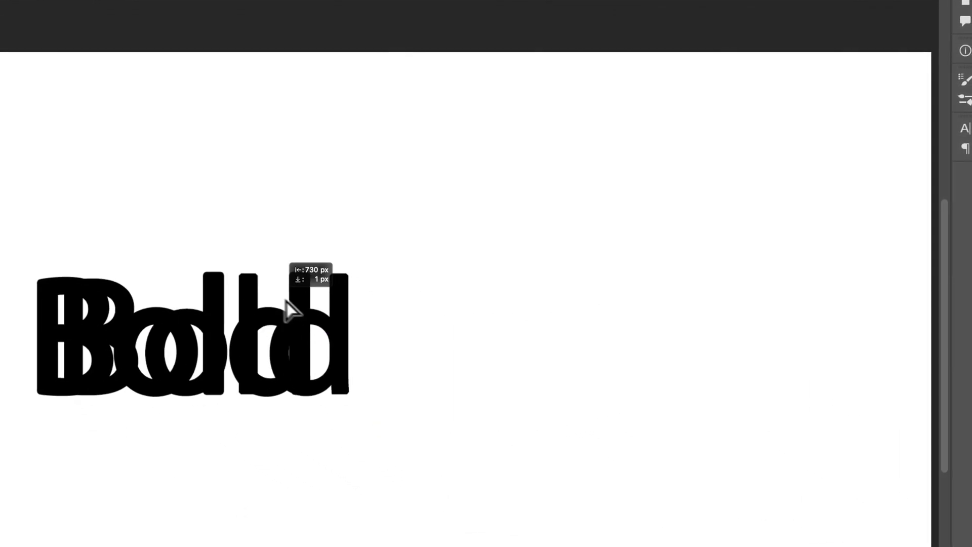
left_click_drag(286, 308, 279, 306)
key("z")
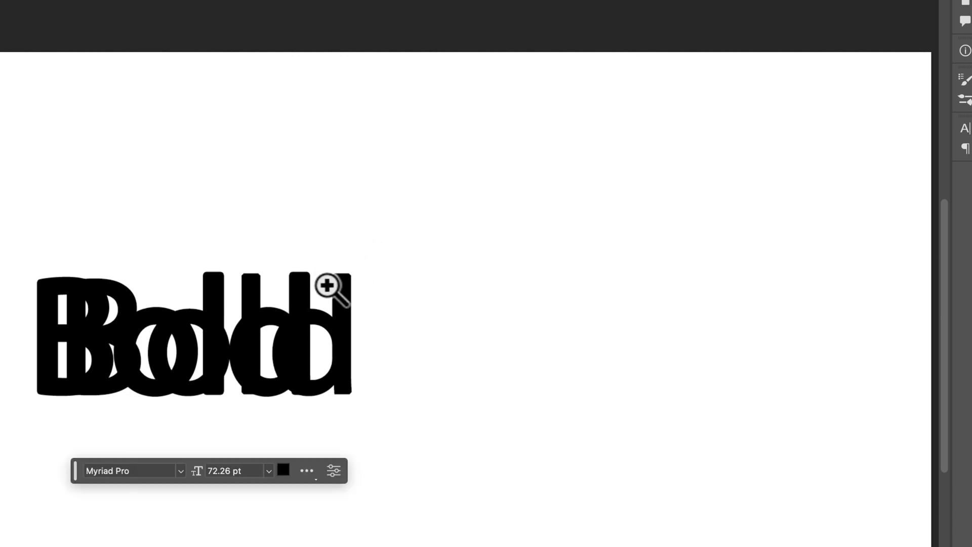
left_click_drag(327, 285, 403, 284)
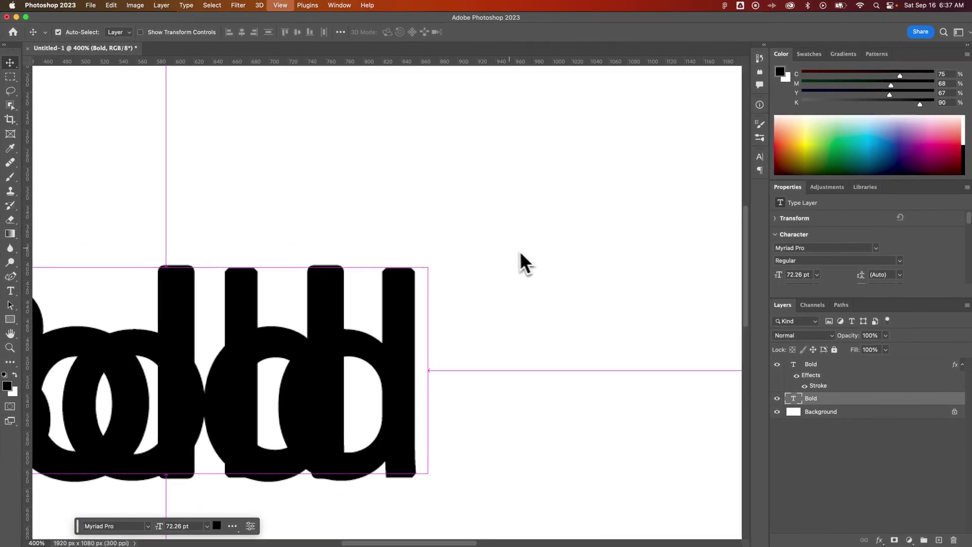
Zoom back out and move the right 'Bold' back to the right with a clear gap.
key("super+minus")
key("super+minus")
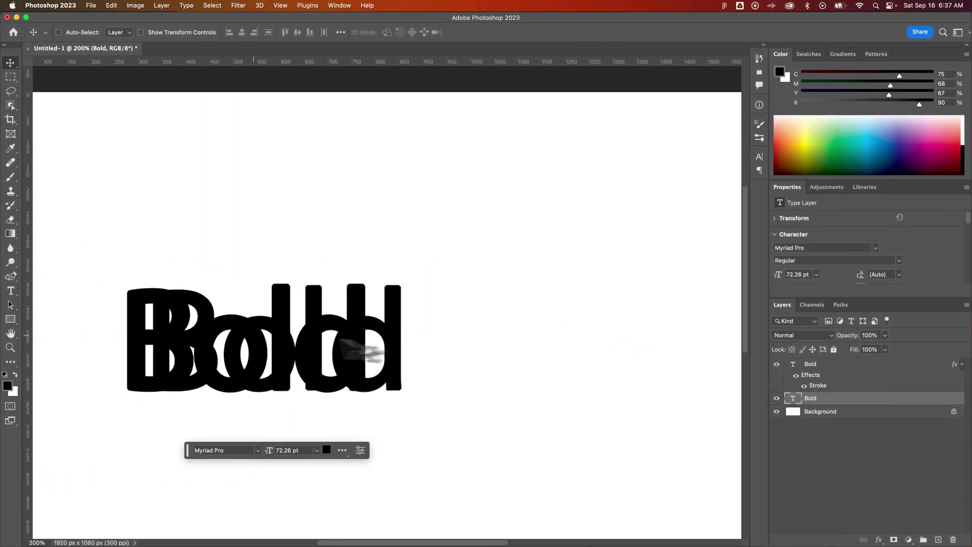
left_click_drag(248, 336, 516, 341)
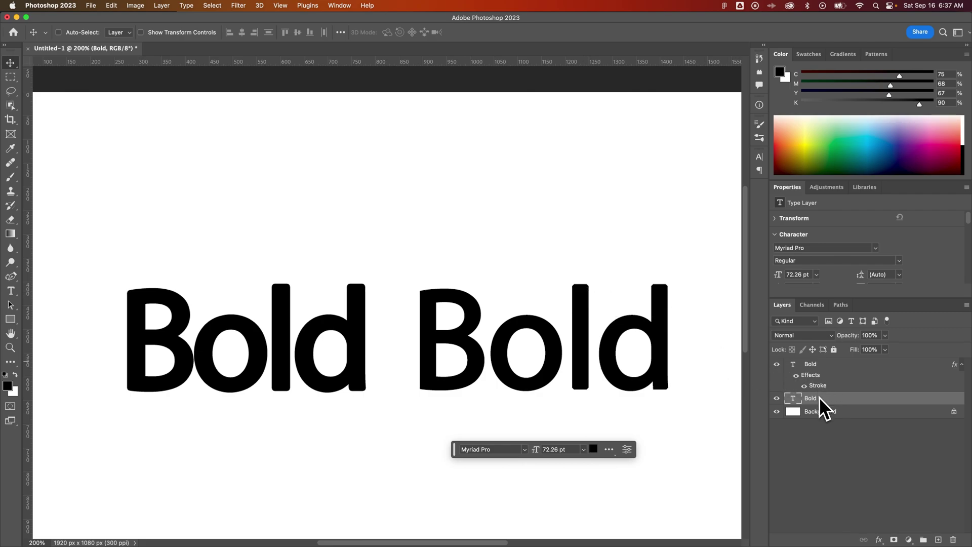
mouse_move(820, 381)
left_mouse_down()
mouse_move(614, 352)
mouse_move(584, 373)
mouse_move(825, 375)
left_mouse_up()
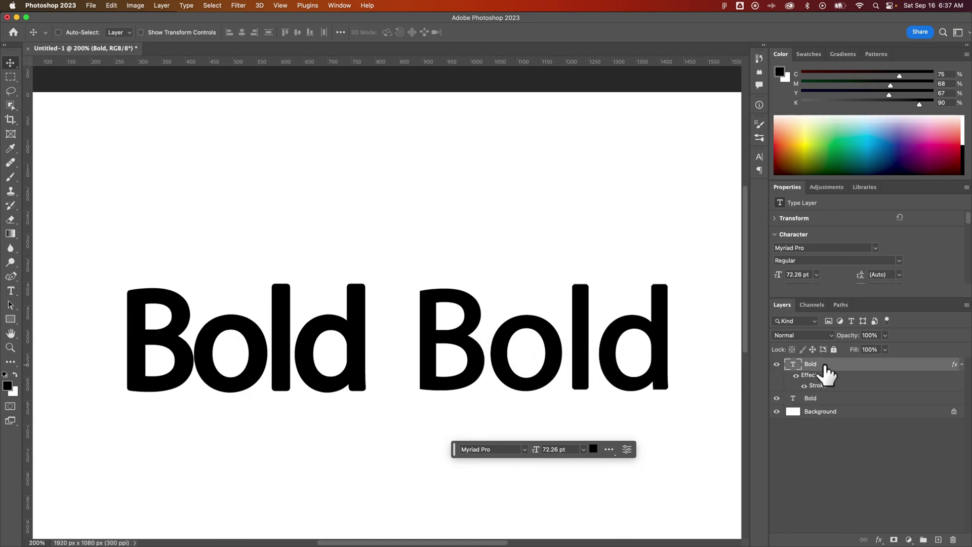
Set the left 'Bold' text to Myriad Pro Bold style and hide its Stroke effect.
key("t")
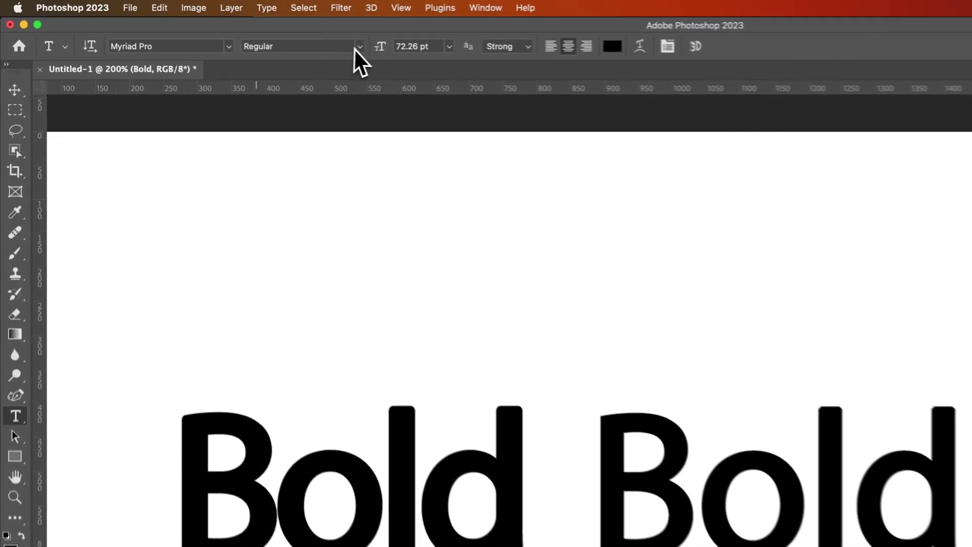
left_click(356, 47)
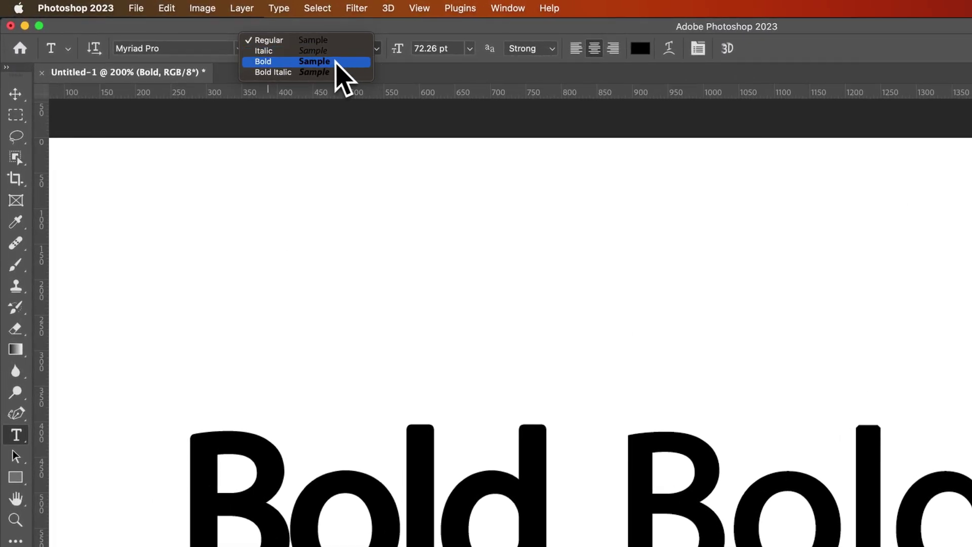
left_click(326, 62)
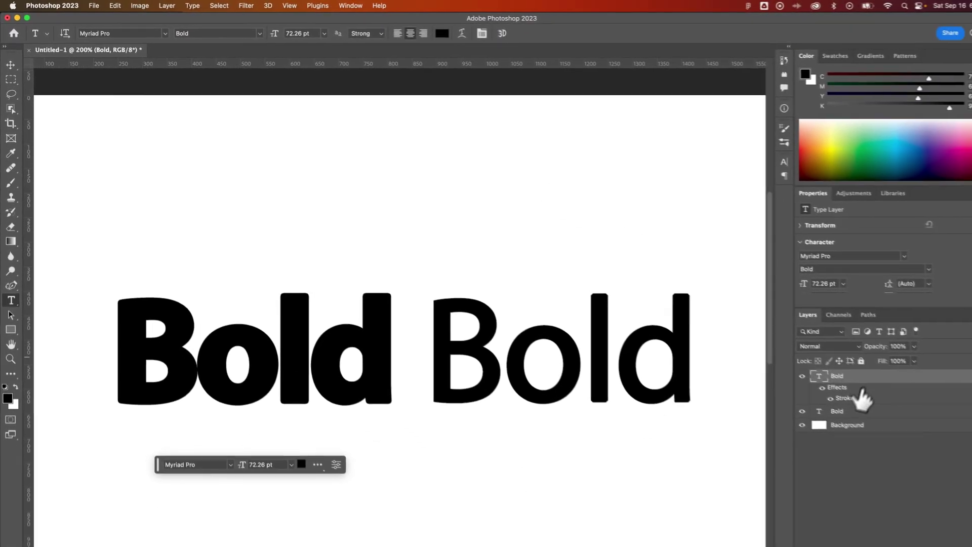
left_click(806, 386)
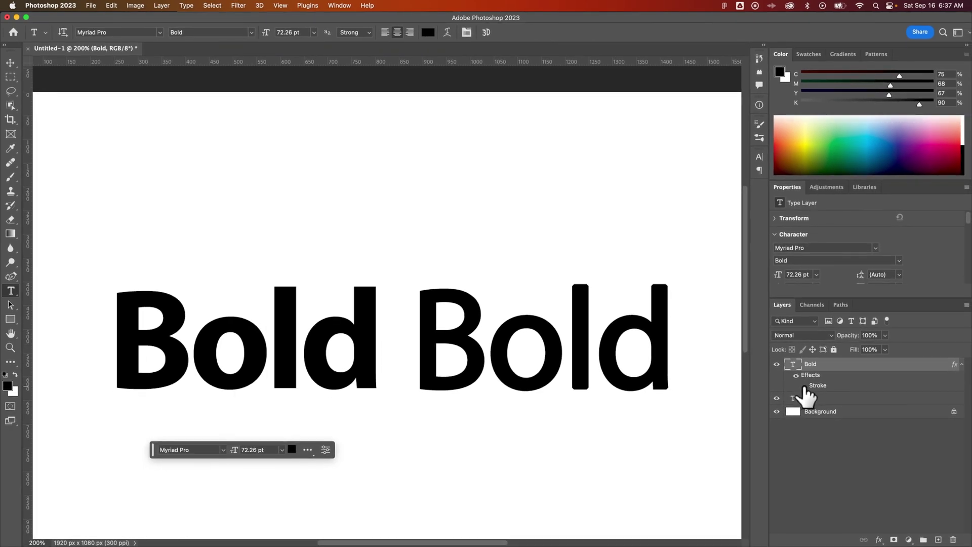